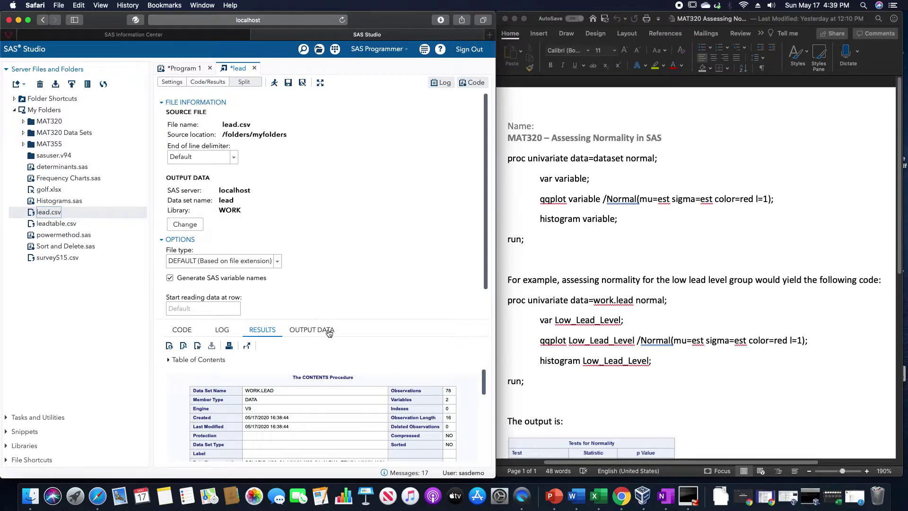
Review the imported 78-row WORK.LEAD table, then switch to the empty Program 1 editor.
{"action": "left_click", "coordinate": [293, 331]}
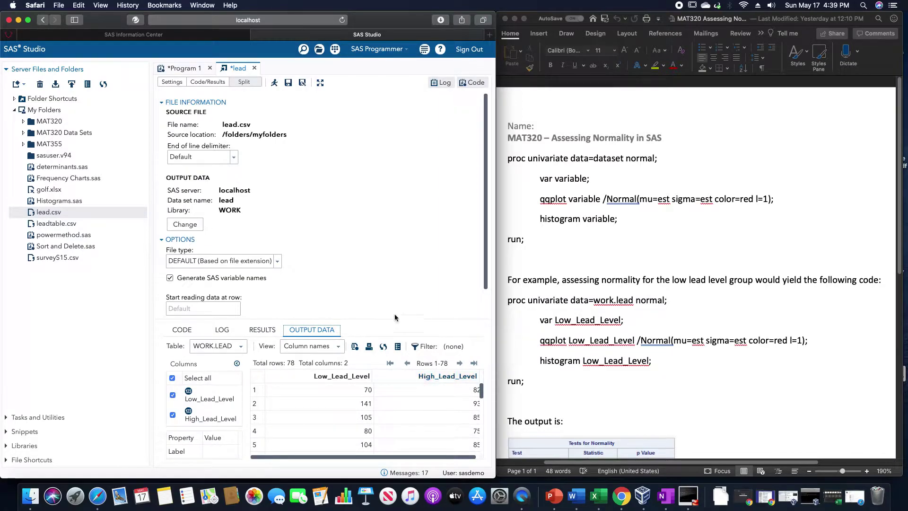
{"action": "left_click", "coordinate": [190, 68]}
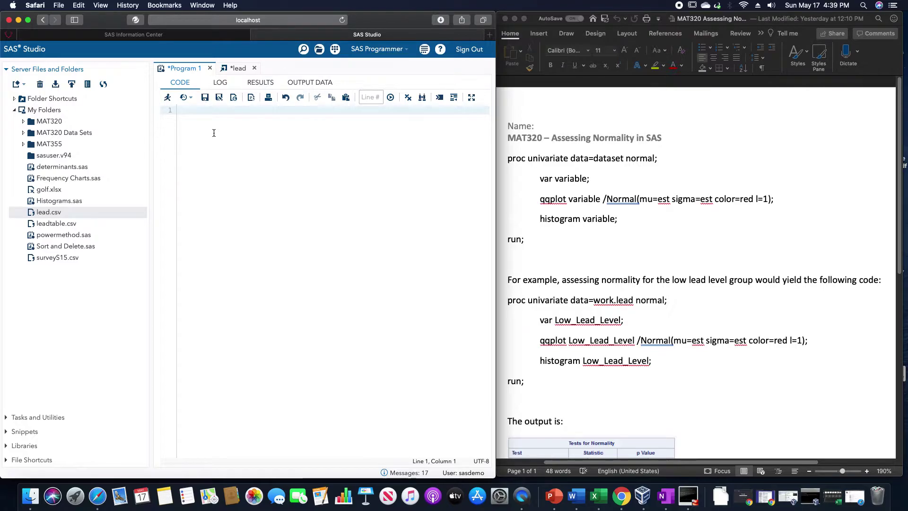
Write proc univariate data=work.lead; var High_Lead_Level; and qqplot with Normal(mu=est sigma=est color=red,l=1).
{"action": "type", "text": "proc univa"}
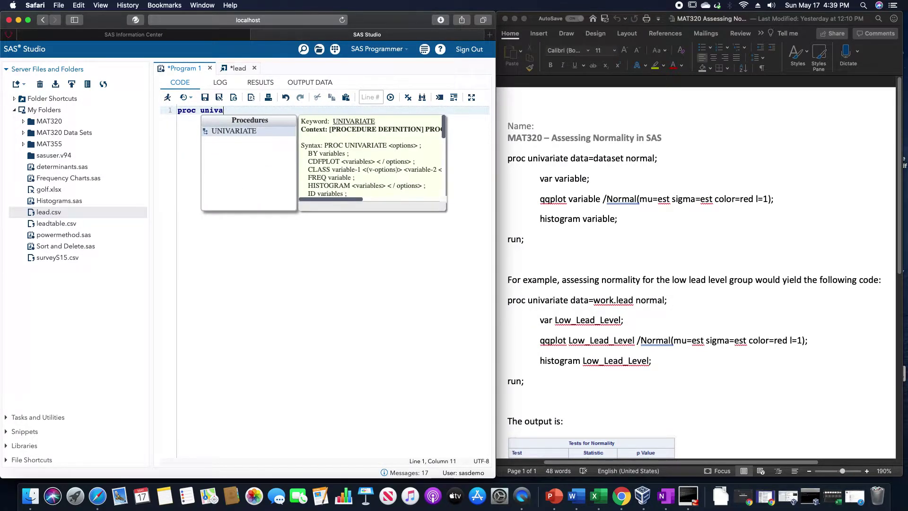
{"action": "type", "text": "riate data"}
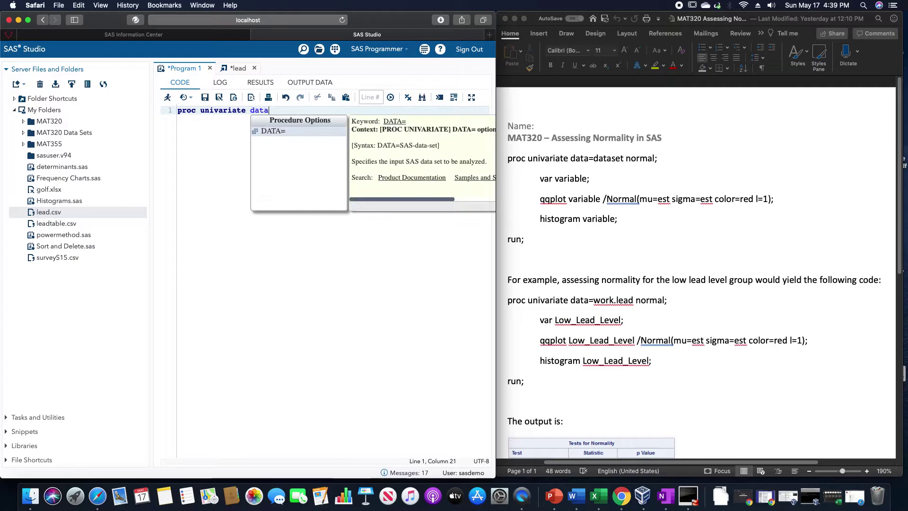
{"action": "type", "text": "=work"}
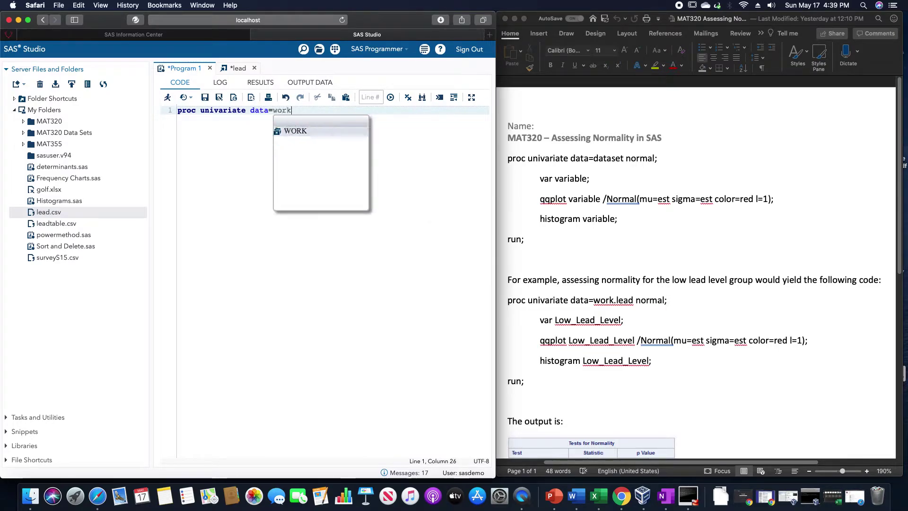
{"action": "type", "text": ".lead;"}
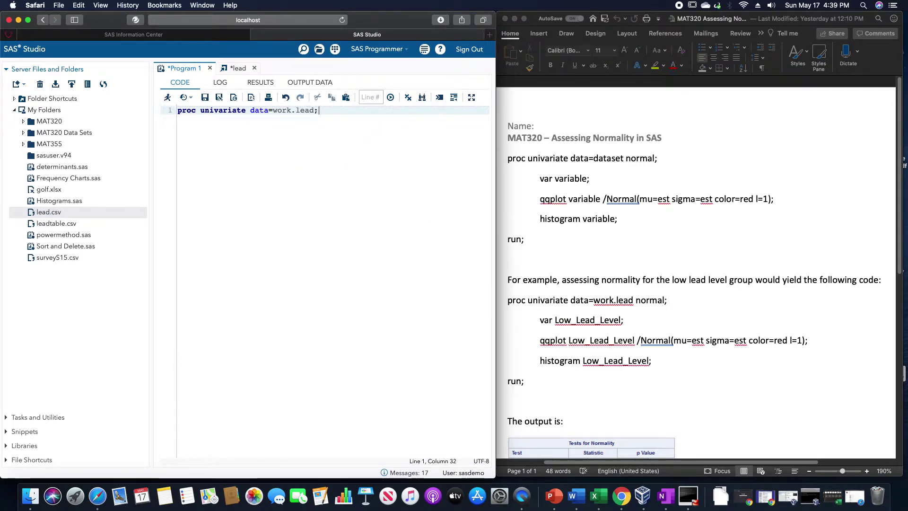
{"action": "key", "text": "Return"}
{"action": "type", "text": "v"}
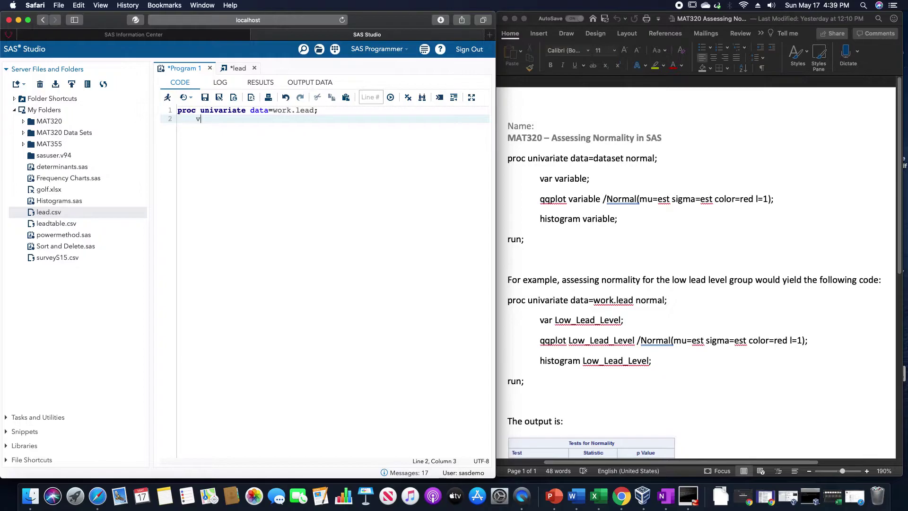
{"action": "type", "text": "ar Hig"}
{"action": "type", "text": "h_:L"}
{"action": "type", "text": "Lead_L"}
{"action": "type", "text": "ev"}
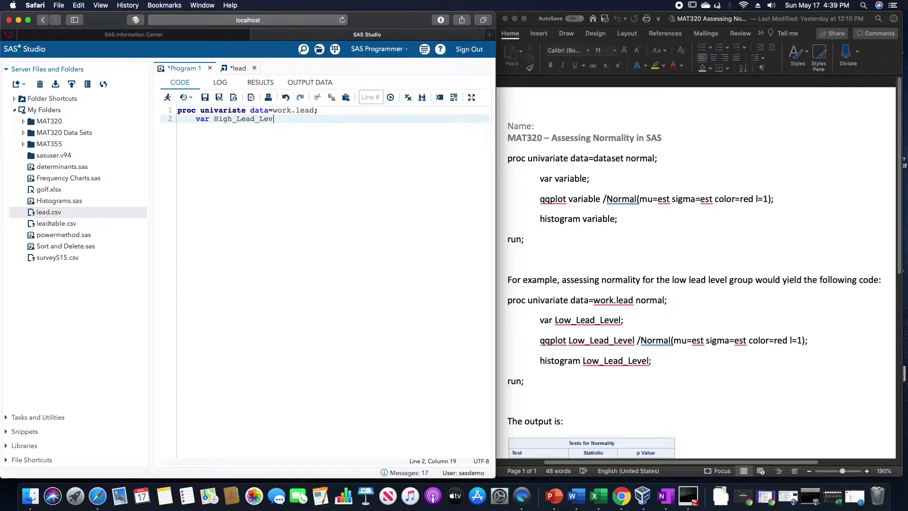
{"action": "type", "text": "el;"}
{"action": "key", "text": "Return"}
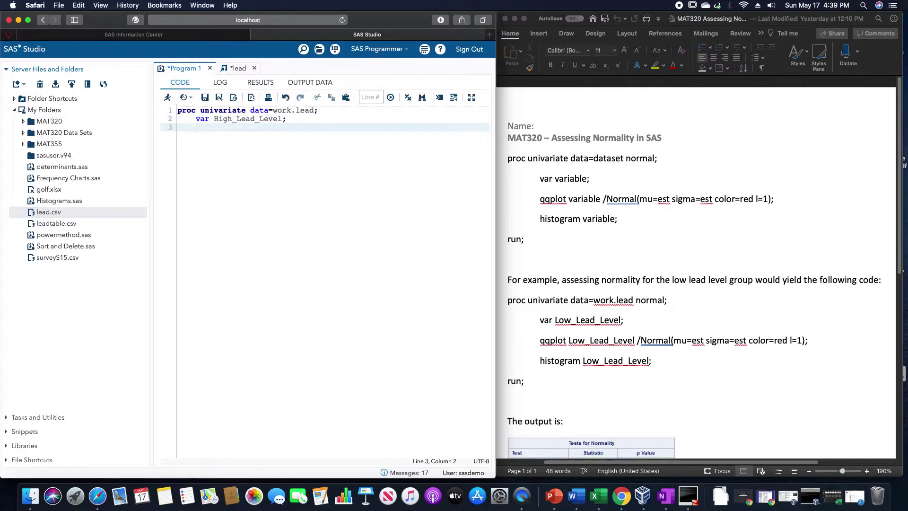
{"action": "type", "text": "qqplot"}
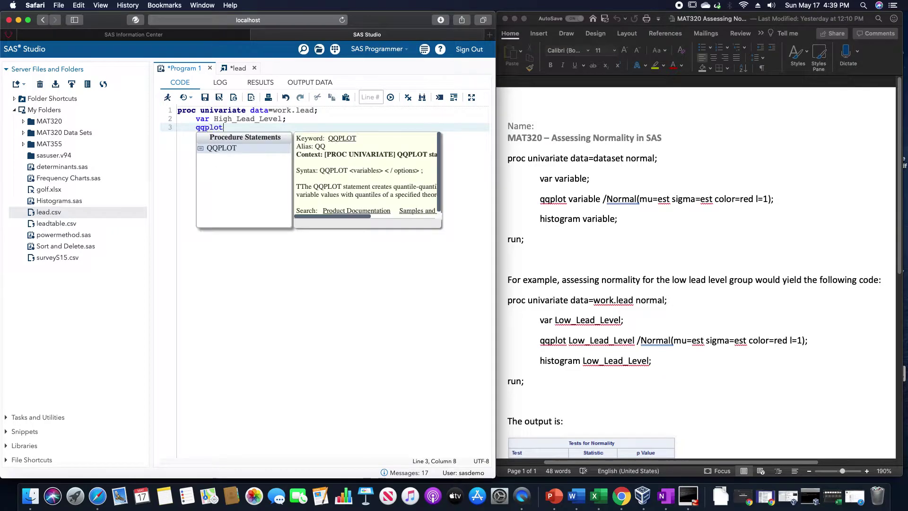
{"action": "type", "text": " H"}
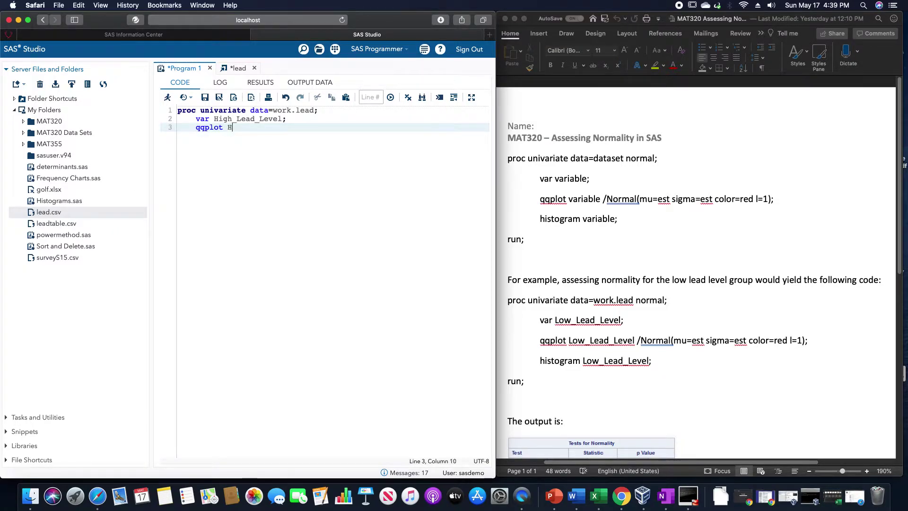
{"action": "type", "text": "igh_Lead_Level"}
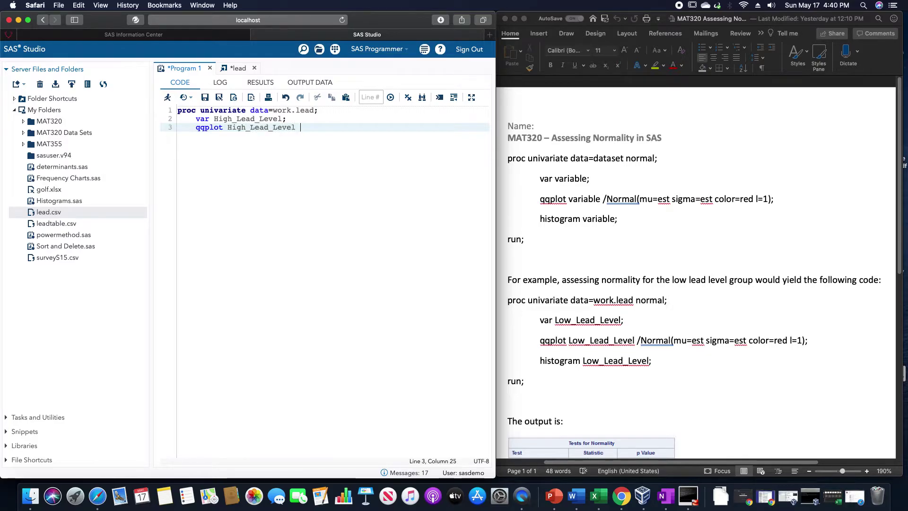
{"action": "type", "text": " / Normal"}
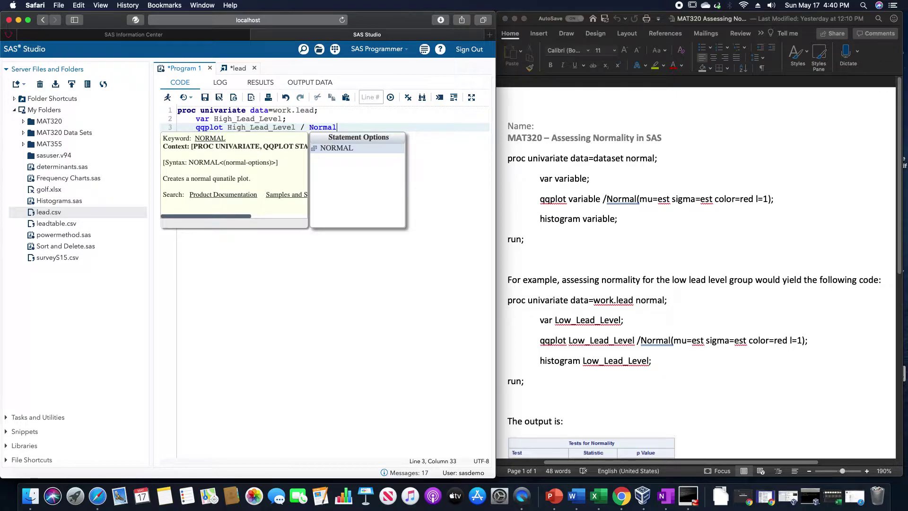
{"action": "type", "text": "("}
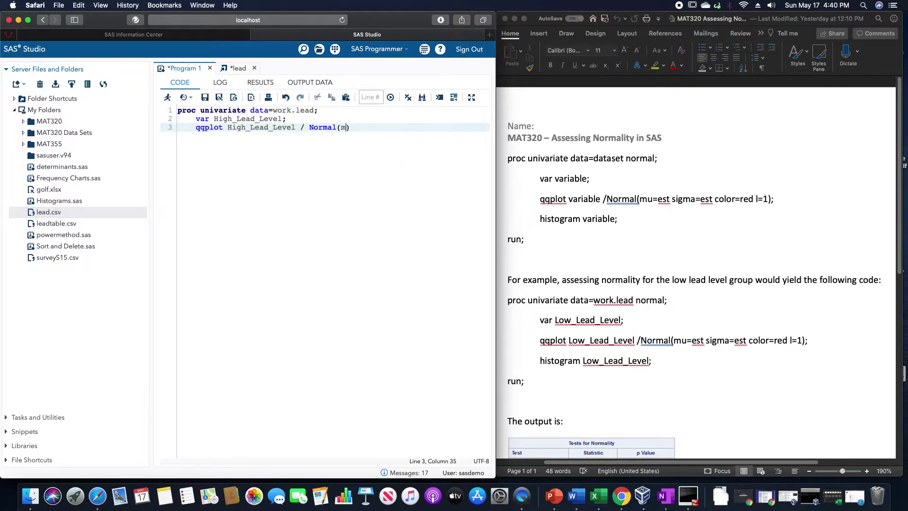
{"action": "type", "text": "my"}
{"action": "key", "text": "BackSpace"}
{"action": "key", "text": "BackSpace"}
{"action": "type", "text": "mu=est"}
{"action": "type", "text": " sigma="}
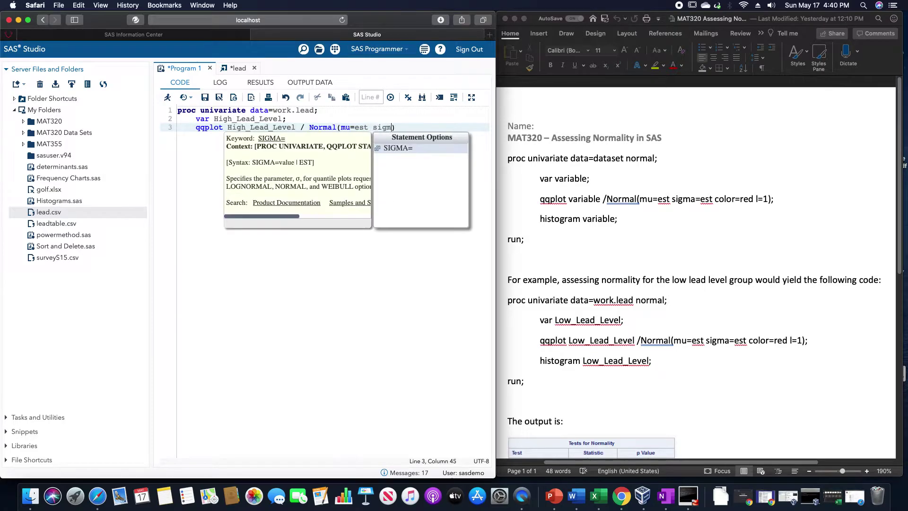
{"action": "type", "text": "est "}
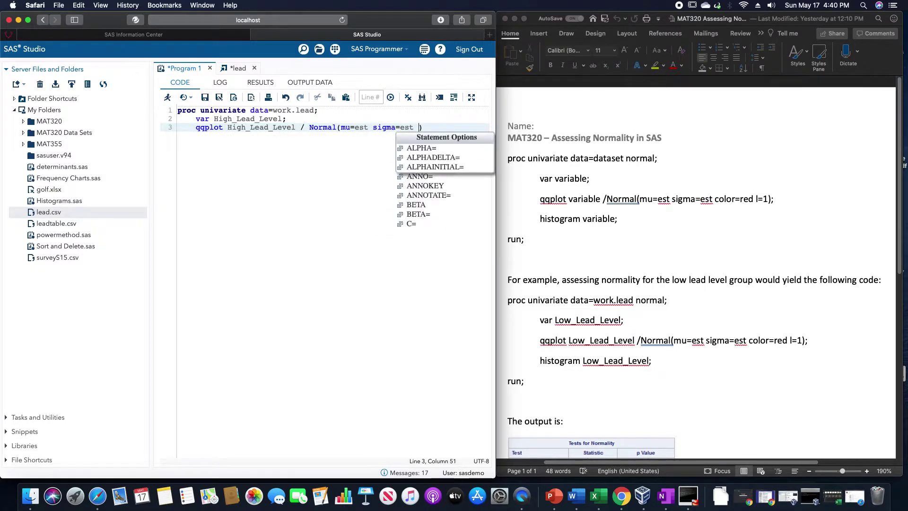
{"action": "type", "text": "color=re"}
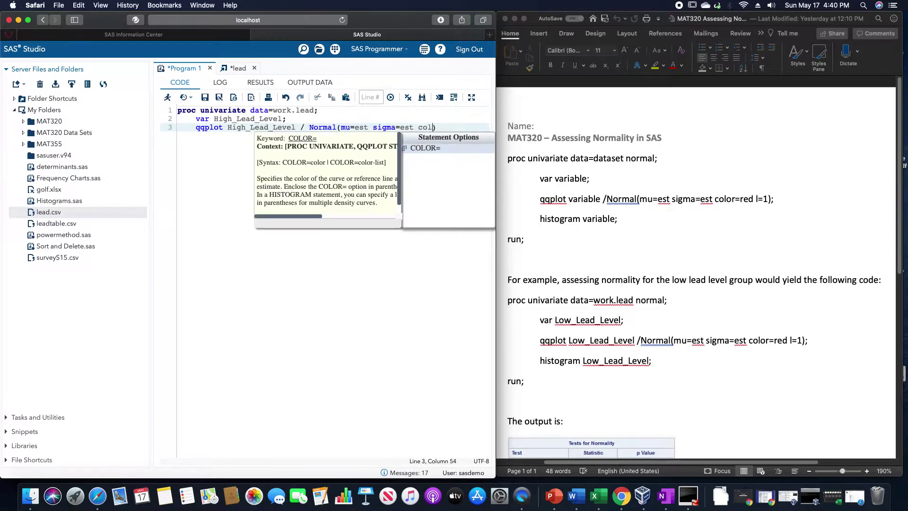
{"action": "type", "text": "d,"}
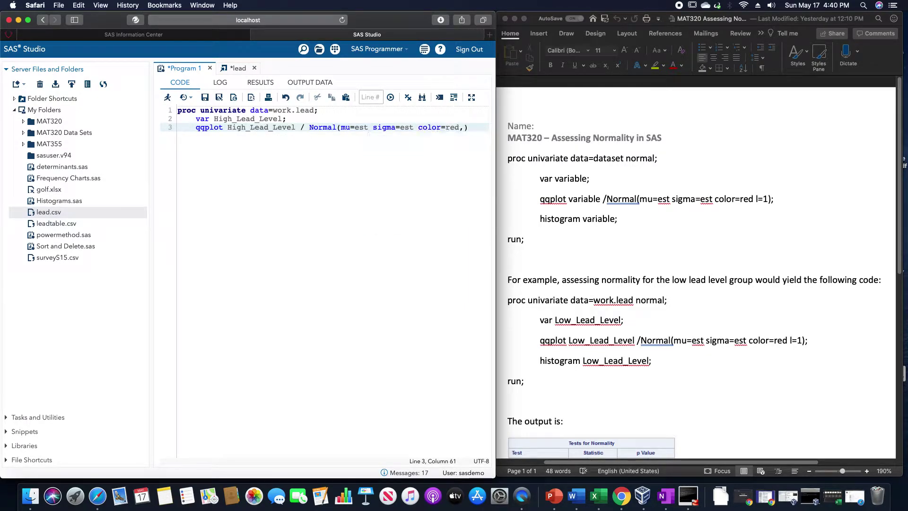
{"action": "type", "text": "l=1"}
Close the qqplot statement with l=1); then add histogram High_Lead_Level; and run;.
{"action": "key", "text": "BackSpace"}
{"action": "key", "text": "BackSpace"}
{"action": "key", "text": "BackSpace"}
{"action": "type", "text": "i"}
{"action": "key", "text": "BackSpace"}
{"action": "type", "text": "l=1);"}
{"action": "key", "text": "Return"}
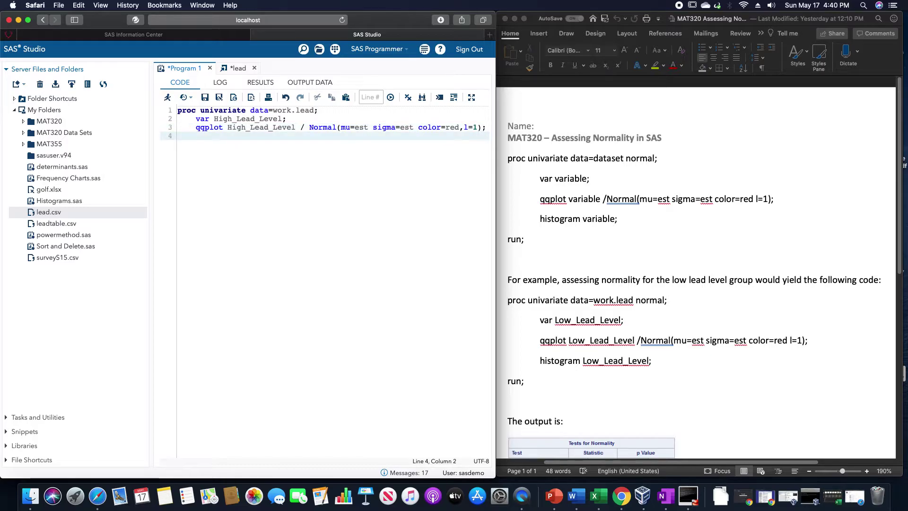
{"action": "type", "text": "histogram"}
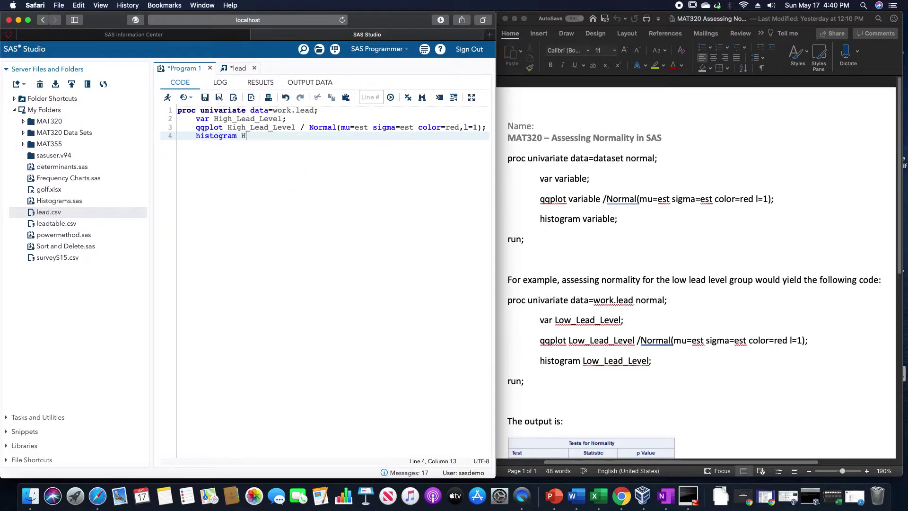
{"action": "type", "text": " High_Lead_Level;"}
{"action": "key", "text": "Return"}
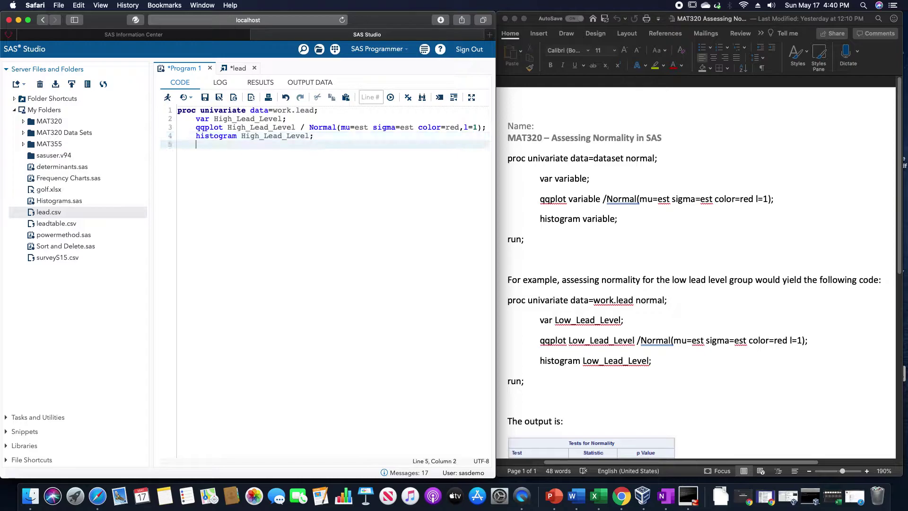
{"action": "type", "text": "run;"}
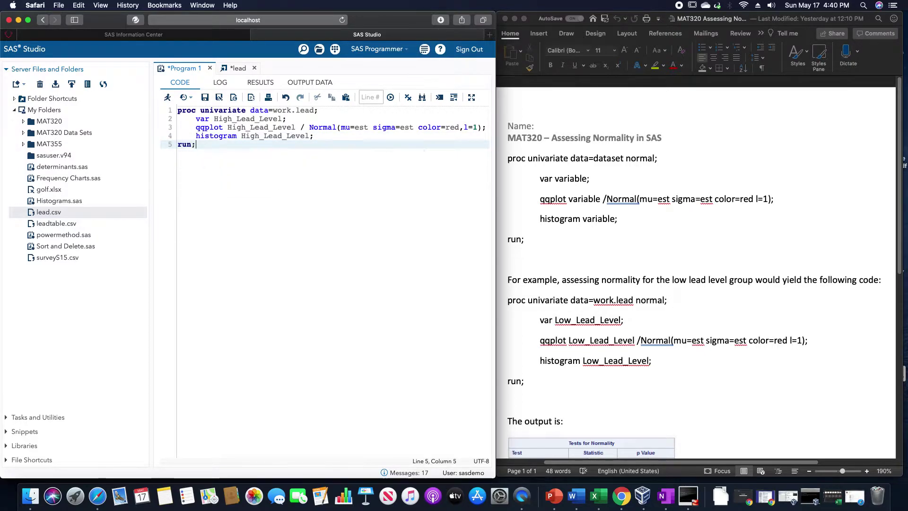
Add the normal option after work.lead on the proc univariate line.
{"action": "left_click", "coordinate": [314, 110]}
{"action": "type", "text": "norma"}
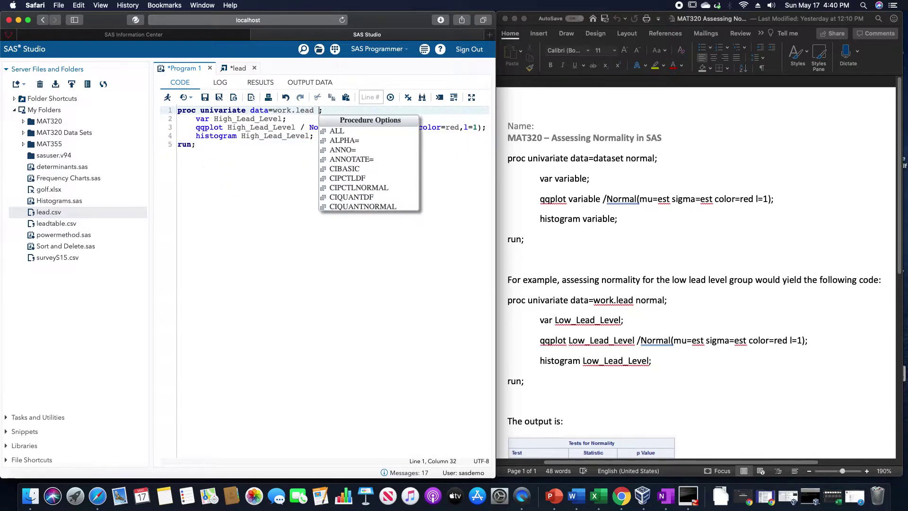
{"action": "type", "text": "l"}
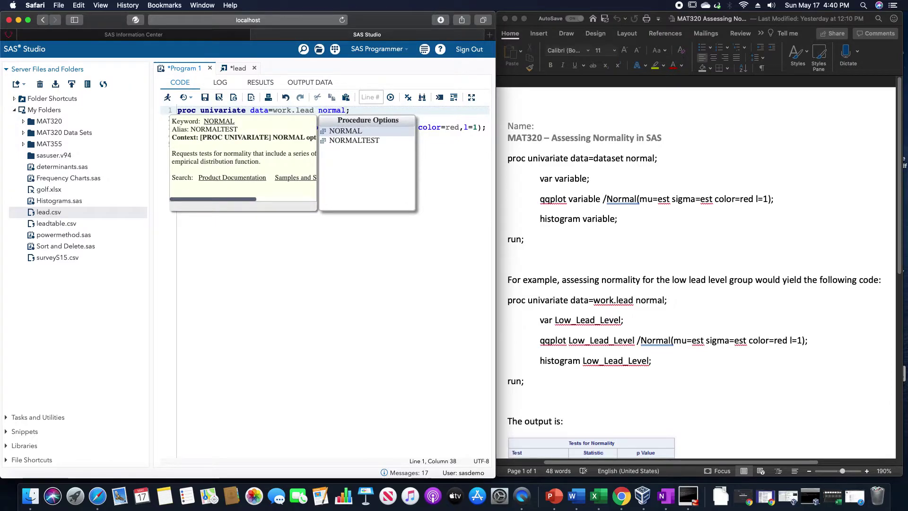
{"action": "key", "text": "Right"}
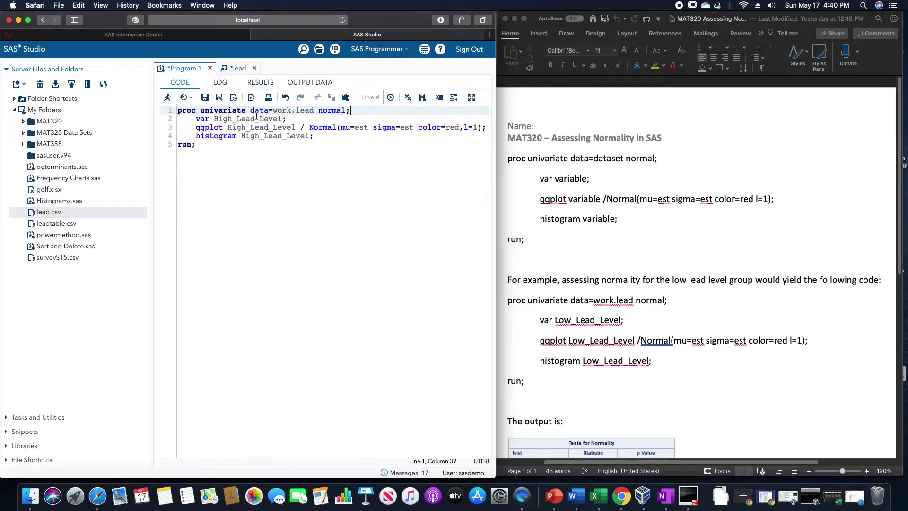
Run the program and scroll the log to read the two qqplot syntax errors.
{"action": "left_click", "coordinate": [169, 98]}
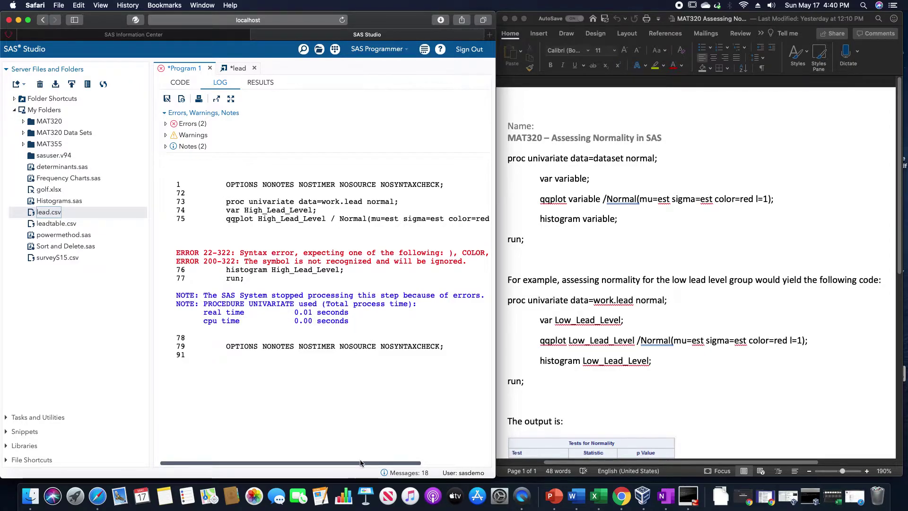
{"action": "left_click_drag", "start_coordinate": [360, 463], "coordinate": [426, 458]}
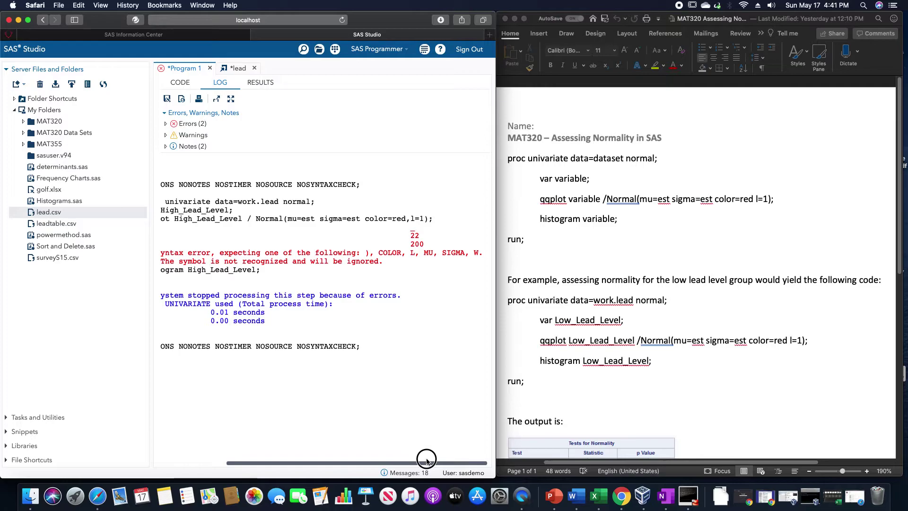
{"action": "left_click_drag", "start_coordinate": [427, 462], "coordinate": [445, 462]}
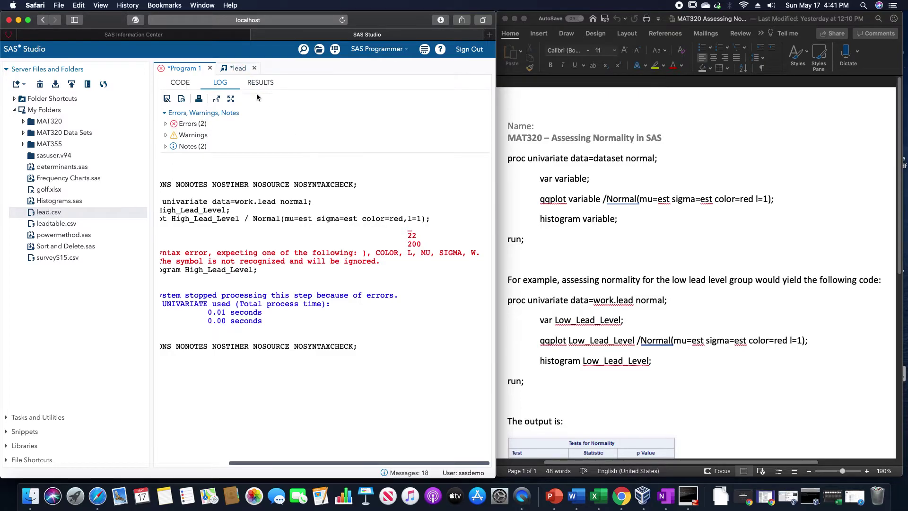
Replace the comma after color=red with a space and rerun, getting Shapiro-Wilk p=0.1432.
{"action": "left_click", "coordinate": [181, 83]}
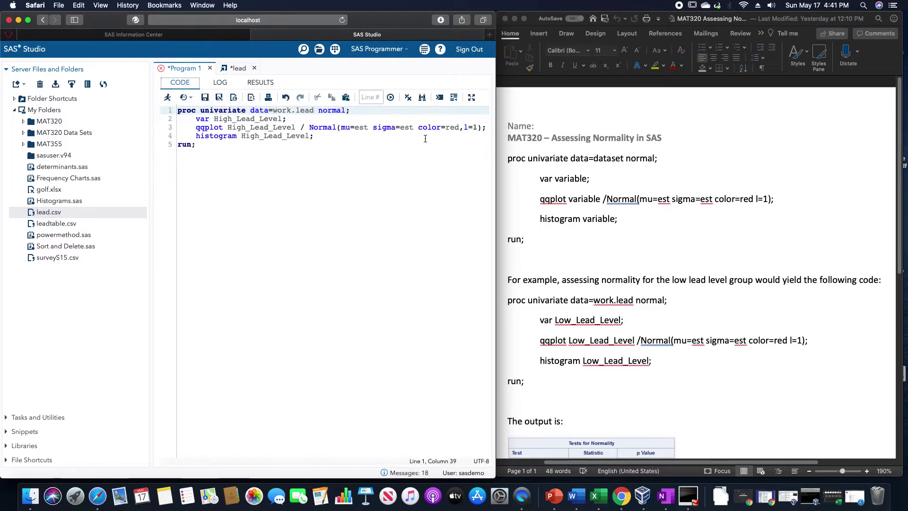
{"action": "left_click", "coordinate": [462, 127]}
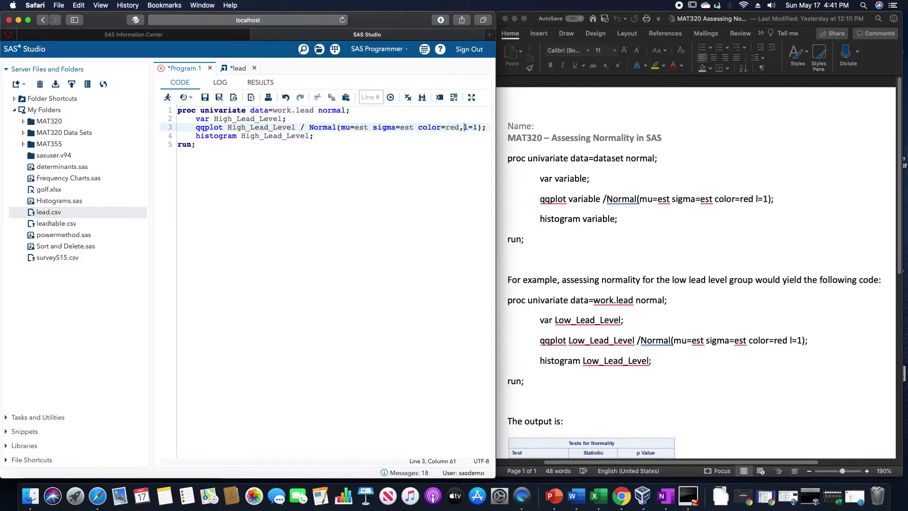
{"action": "key", "text": "ctrl+space"}
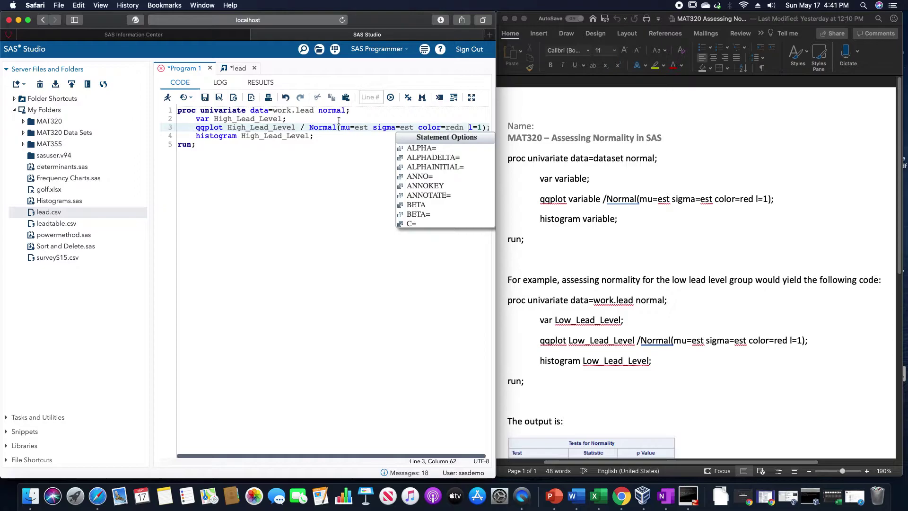
{"action": "key", "text": "Escape"}
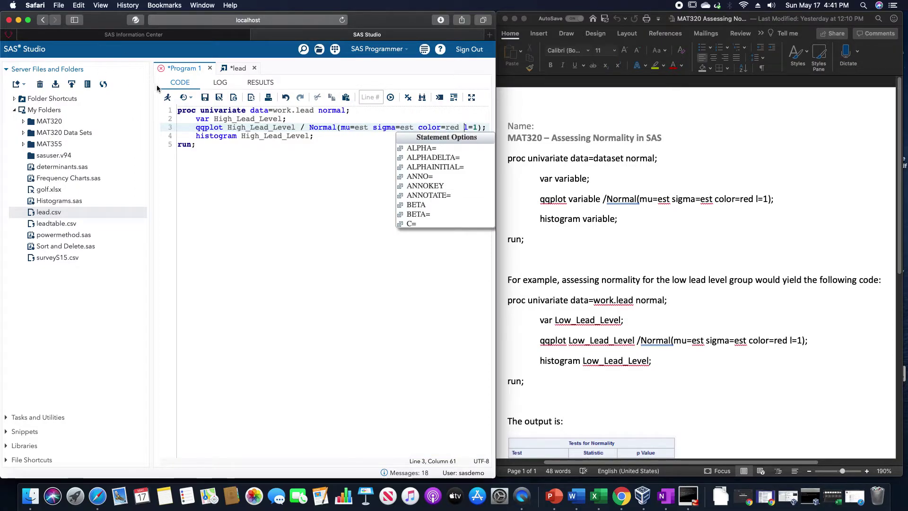
{"action": "left_click", "coordinate": [167, 97]}
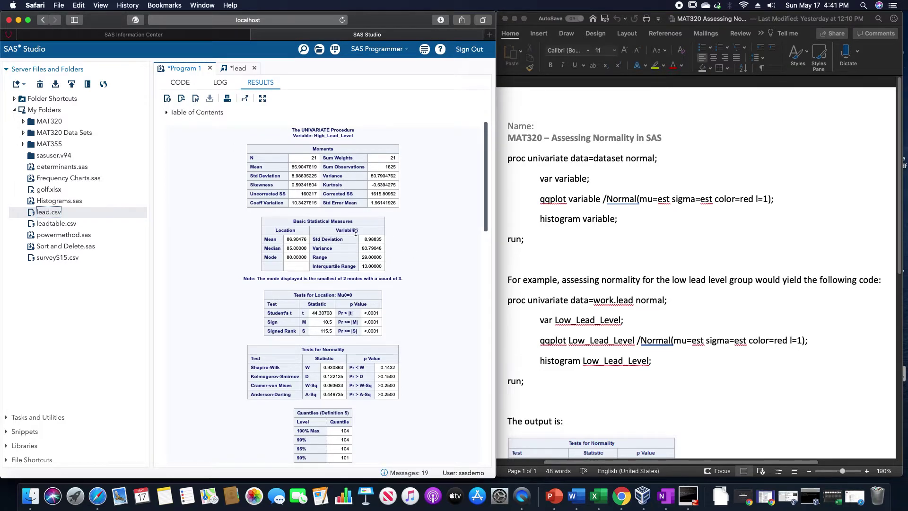
{"action": "scroll", "coordinate": [355, 233], "scroll_direction": "down", "scroll_amount": 4}
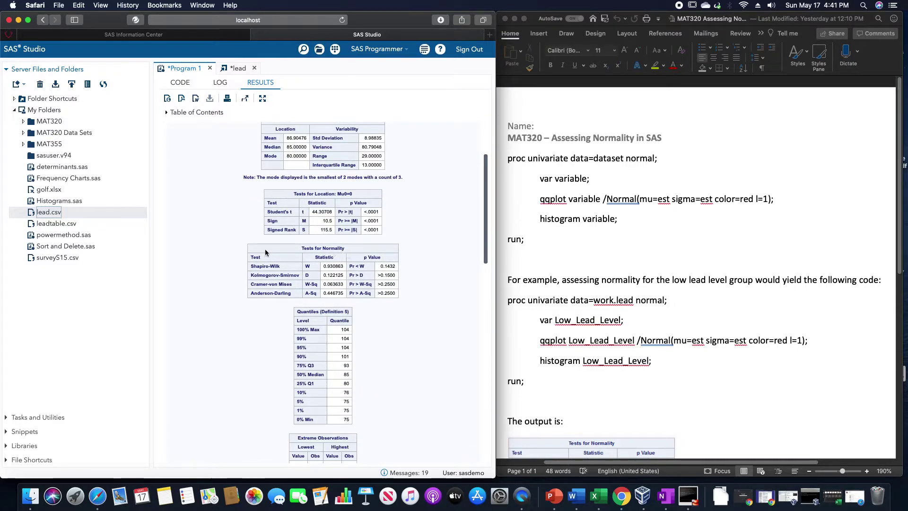
{"action": "left_click_drag", "start_coordinate": [268, 256], "coordinate": [371, 290]}
{"action": "left_click", "coordinate": [362, 283]}
{"action": "scroll", "coordinate": [362, 283], "scroll_direction": "down", "scroll_amount": 20}
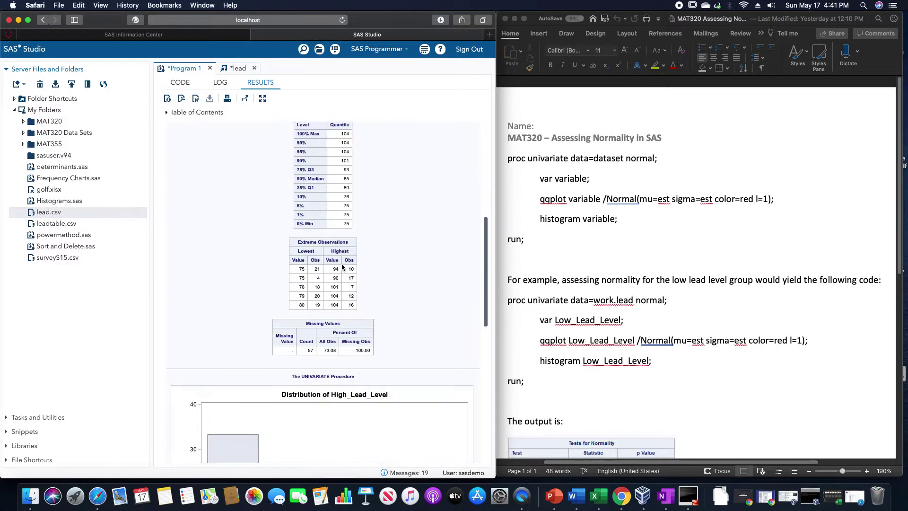
{"action": "scroll", "coordinate": [341, 267], "scroll_direction": "down", "scroll_amount": 1}
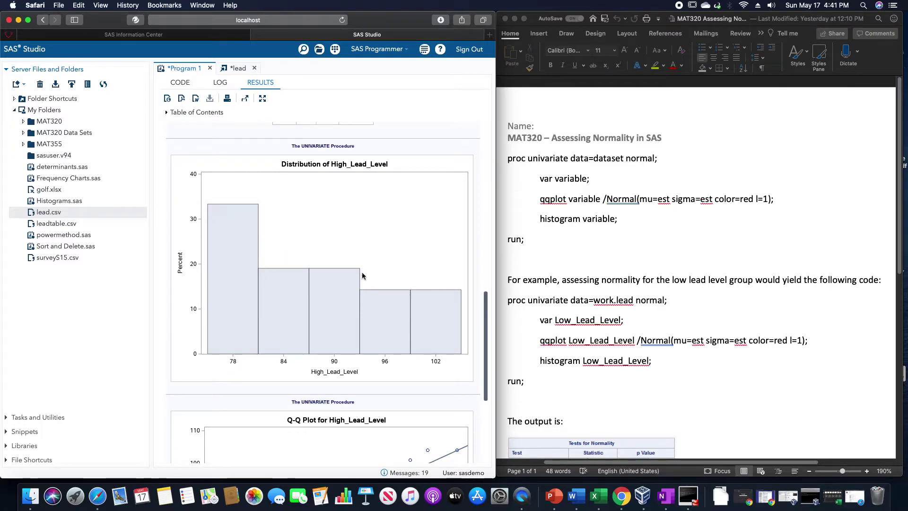
{"action": "scroll", "coordinate": [373, 281], "scroll_direction": "down", "scroll_amount": 10}
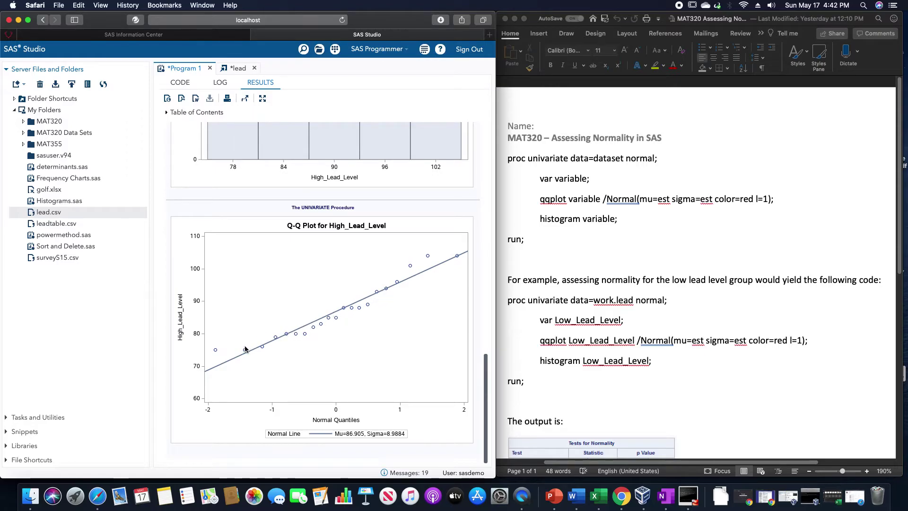
{"action": "scroll", "coordinate": [392, 308], "scroll_direction": "up", "scroll_amount": 5}
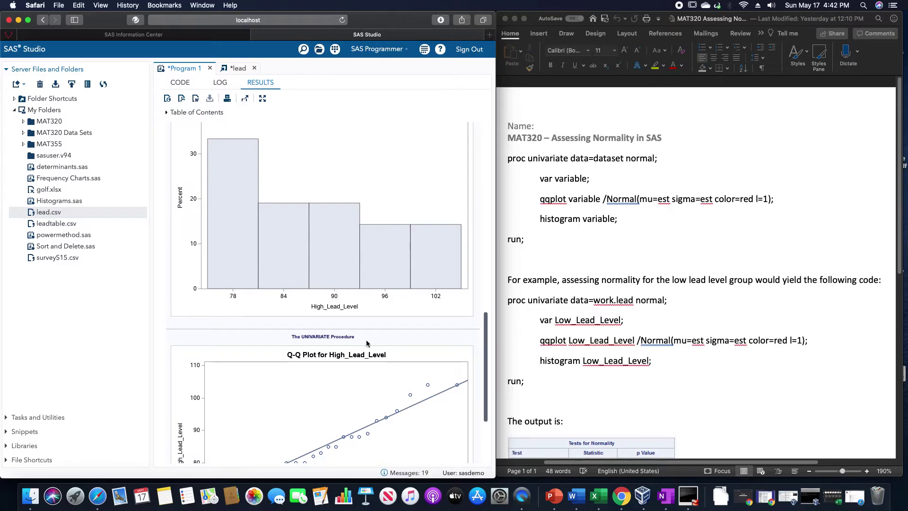
{"action": "scroll", "coordinate": [381, 287], "scroll_direction": "down", "scroll_amount": 1}
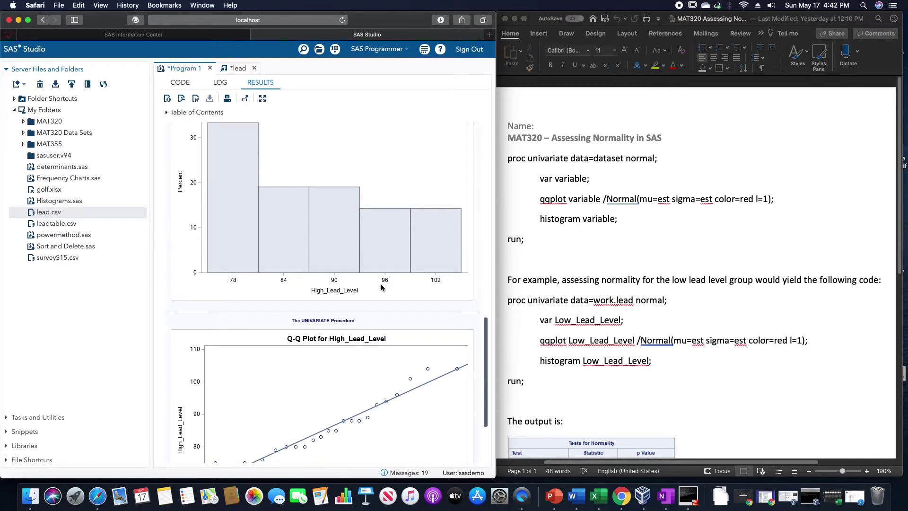
{"action": "scroll", "coordinate": [381, 286], "scroll_direction": "up", "scroll_amount": 12}
With Tests for Normality in view, bold 'normal' in the handout's proc univariate line in Word.
{"action": "scroll", "coordinate": [381, 284], "scroll_direction": "up", "scroll_amount": 5}
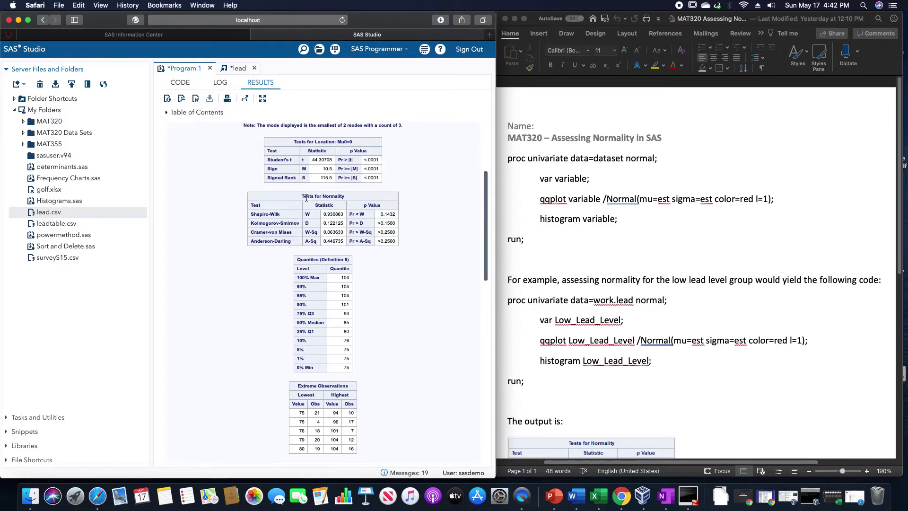
{"action": "triple_click", "coordinate": [636, 160]}
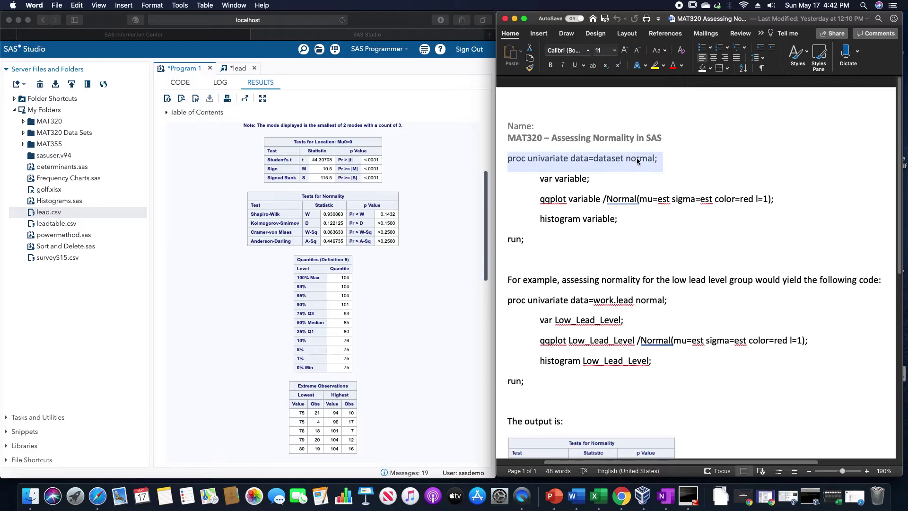
{"action": "double_click", "coordinate": [637, 159]}
{"action": "key", "text": "super+b"}
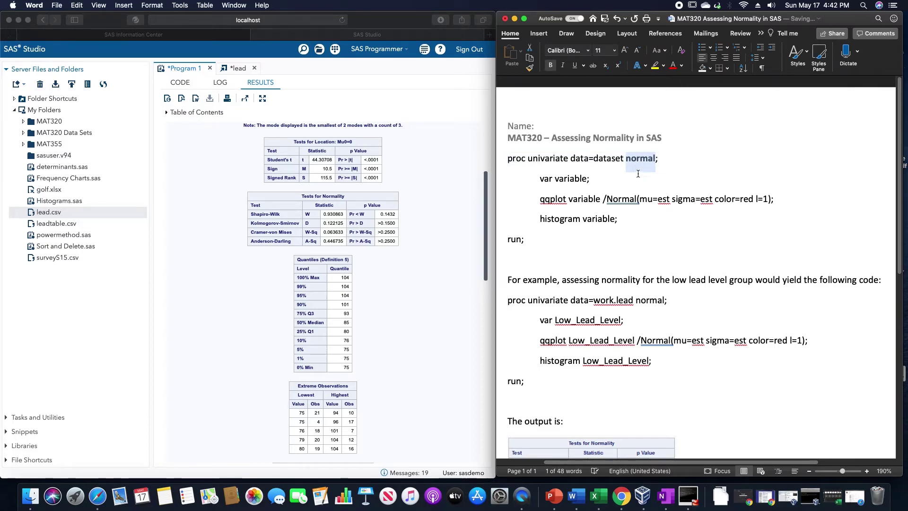
{"action": "left_click", "coordinate": [408, 246]}
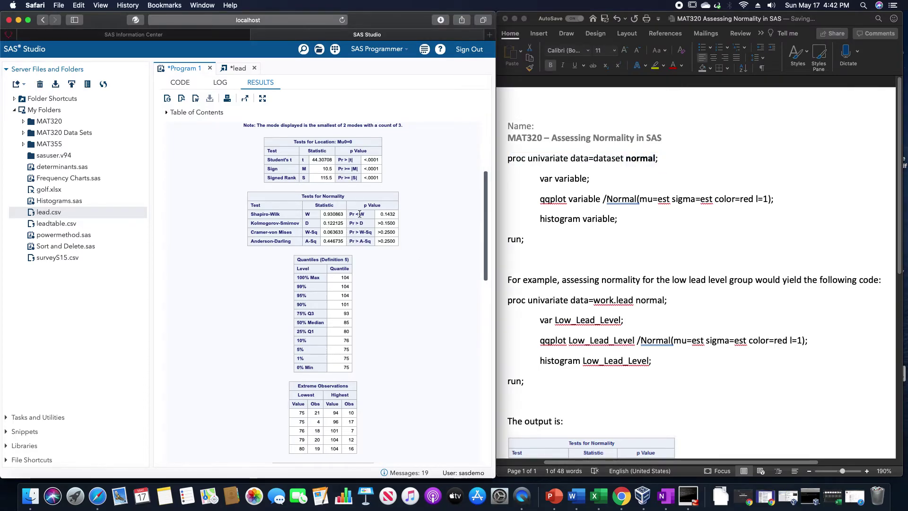